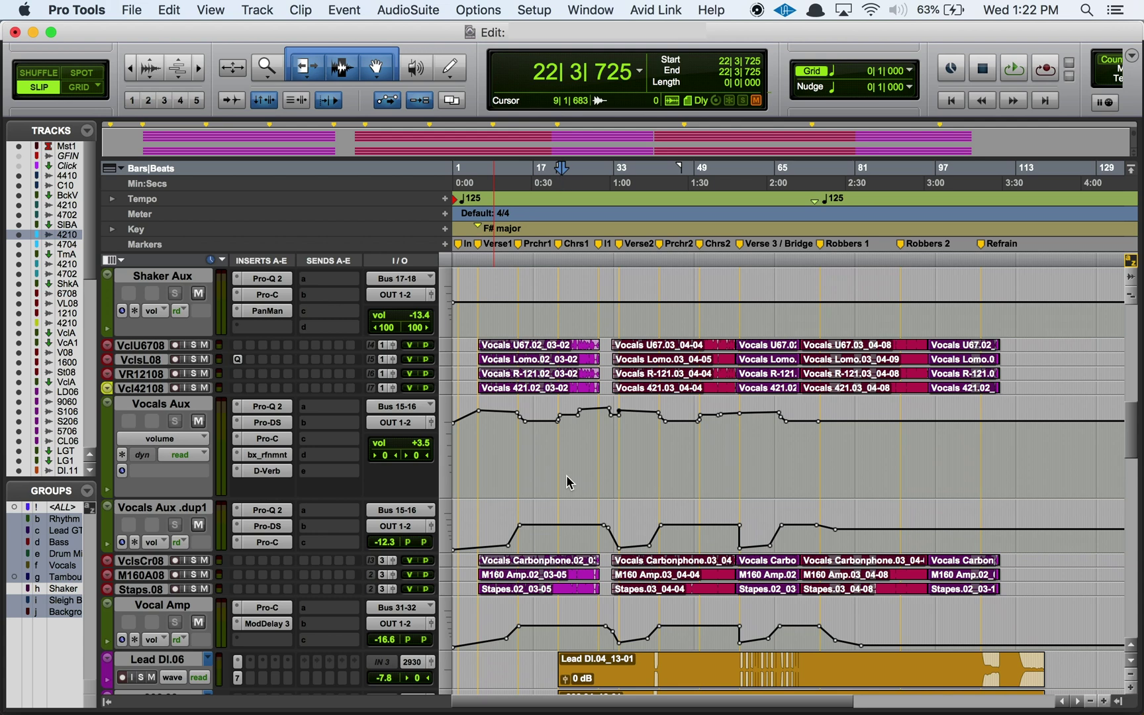
Select the VclU6708 vocal track in the Edit window.
left_click(144, 345)
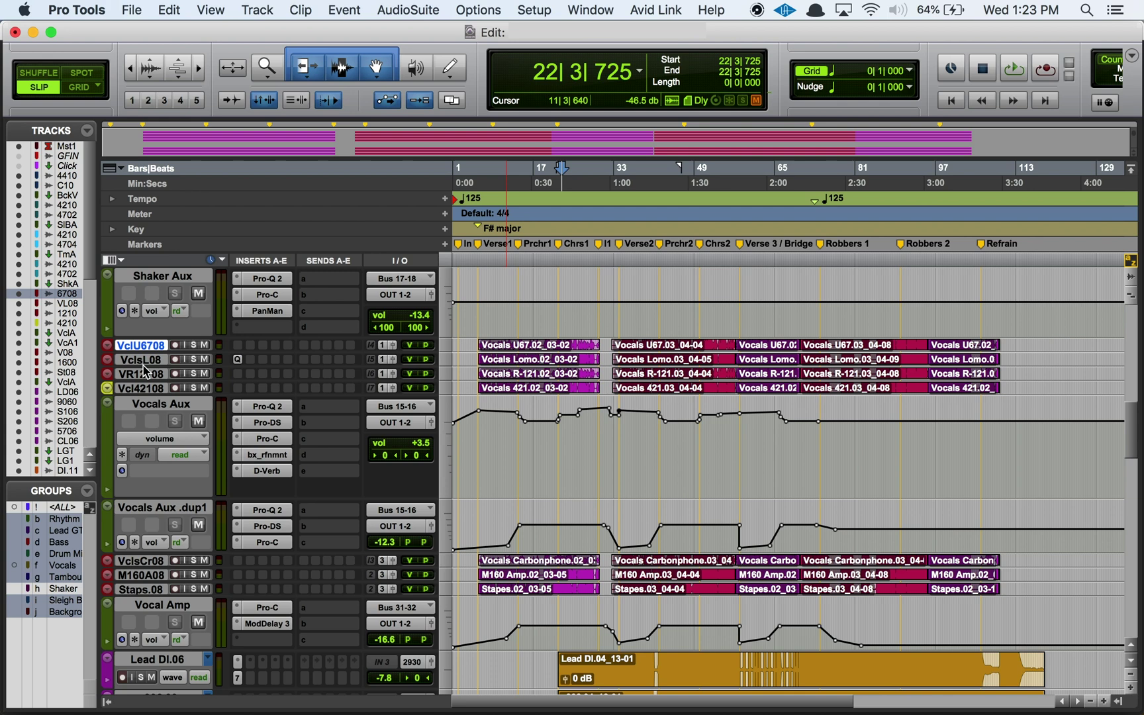
Select VclU6708, VclsL08, VR12108 and Vcl42108 together as one range.
left_click(143, 390, "super")
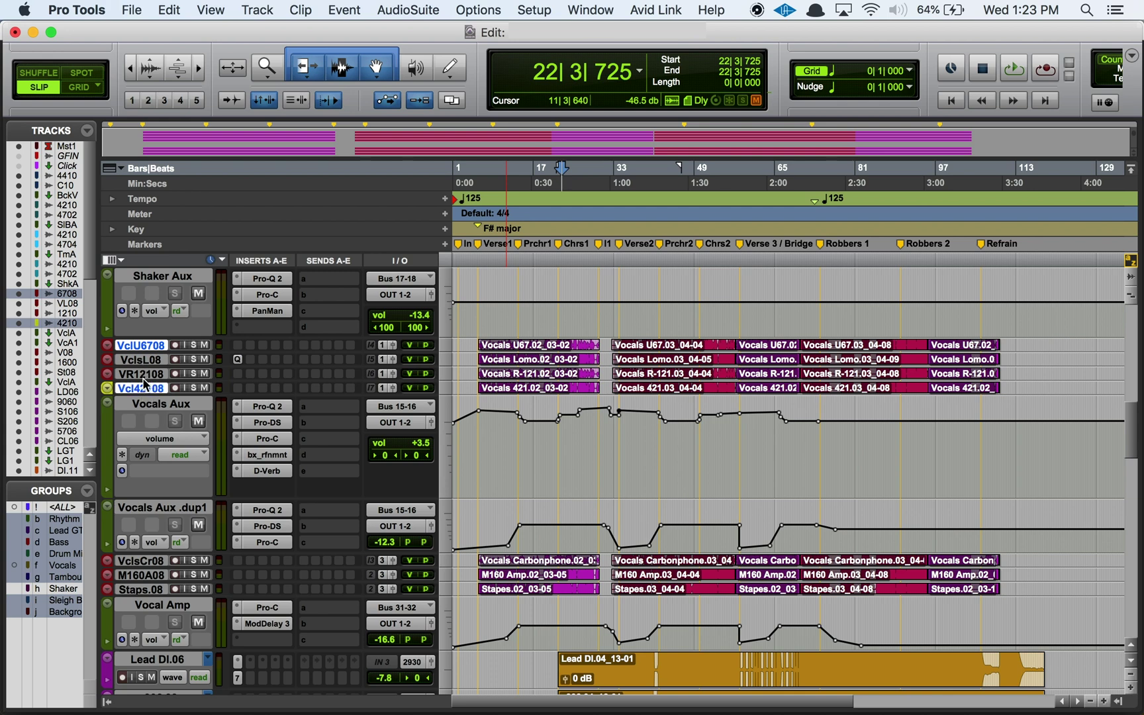
left_click(145, 361)
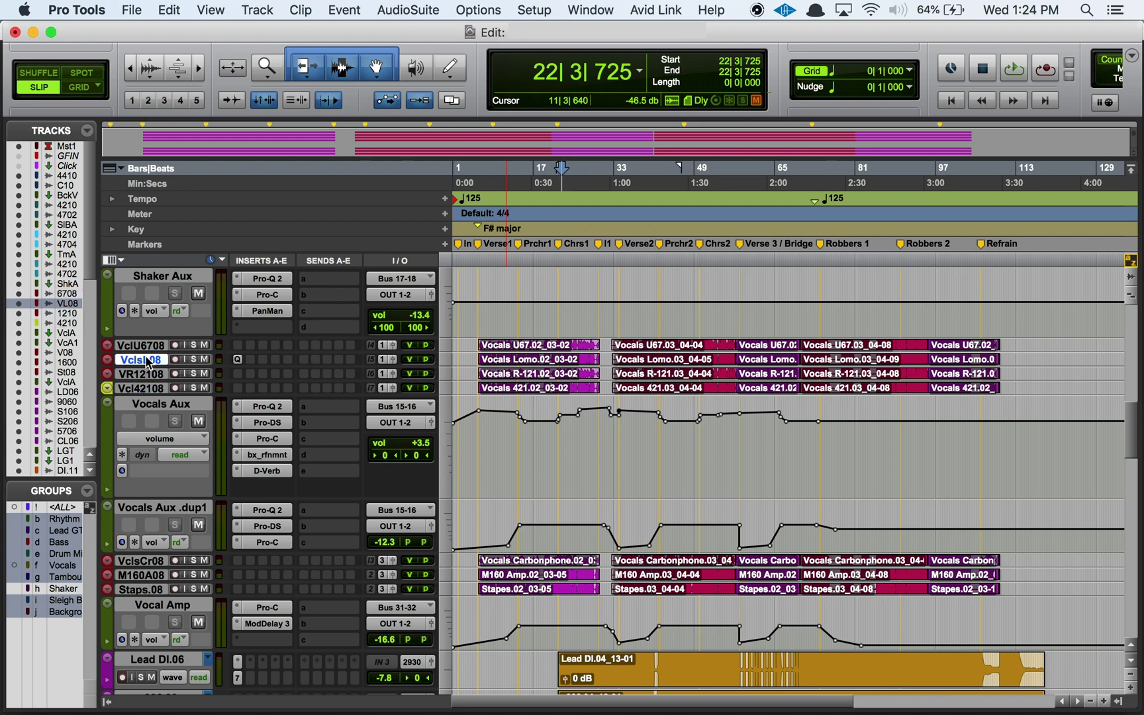
left_click(144, 390, "shift")
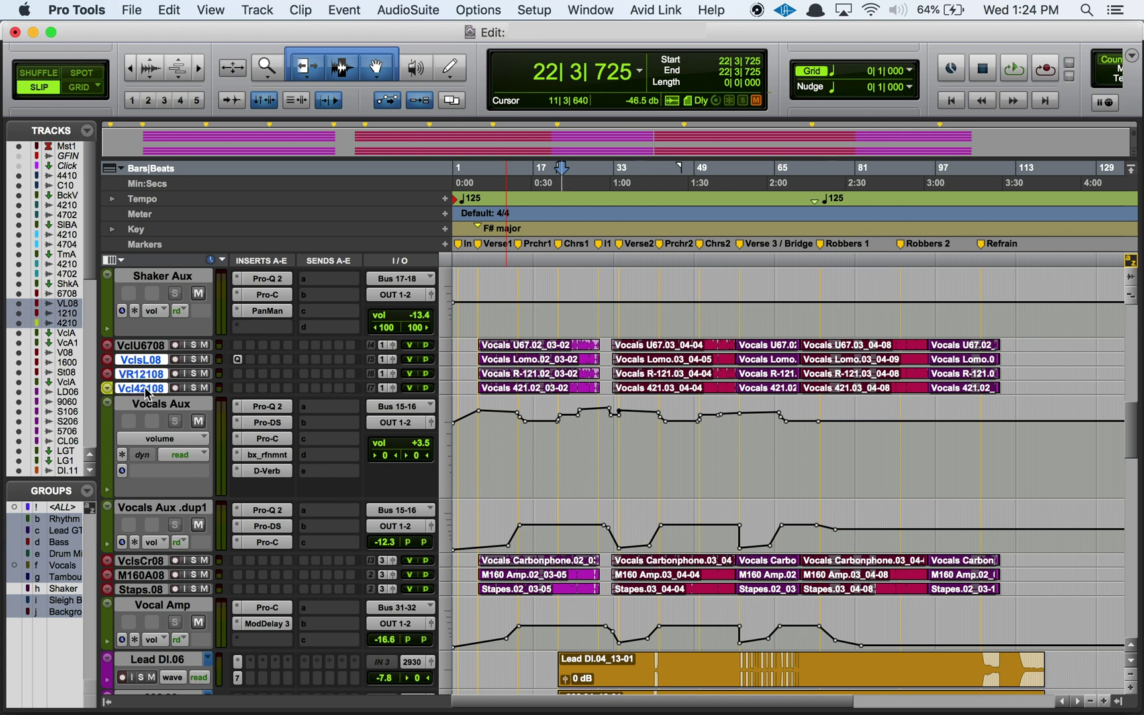
key("ctrl+p")
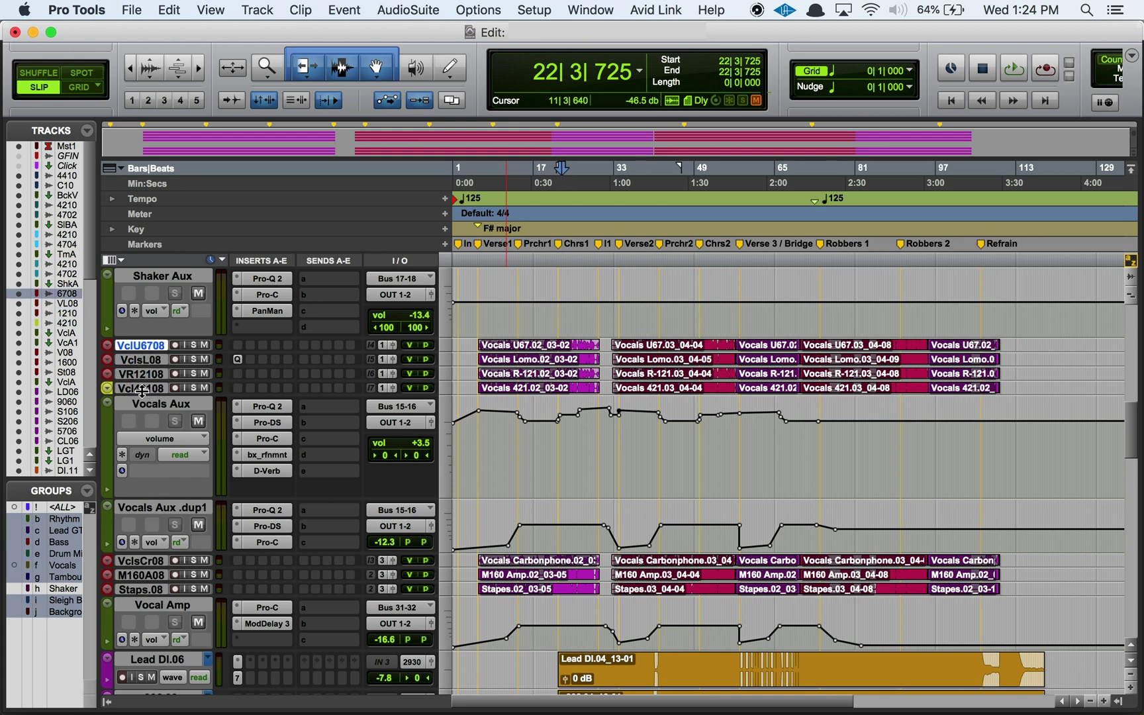
left_click(142, 390, "shift")
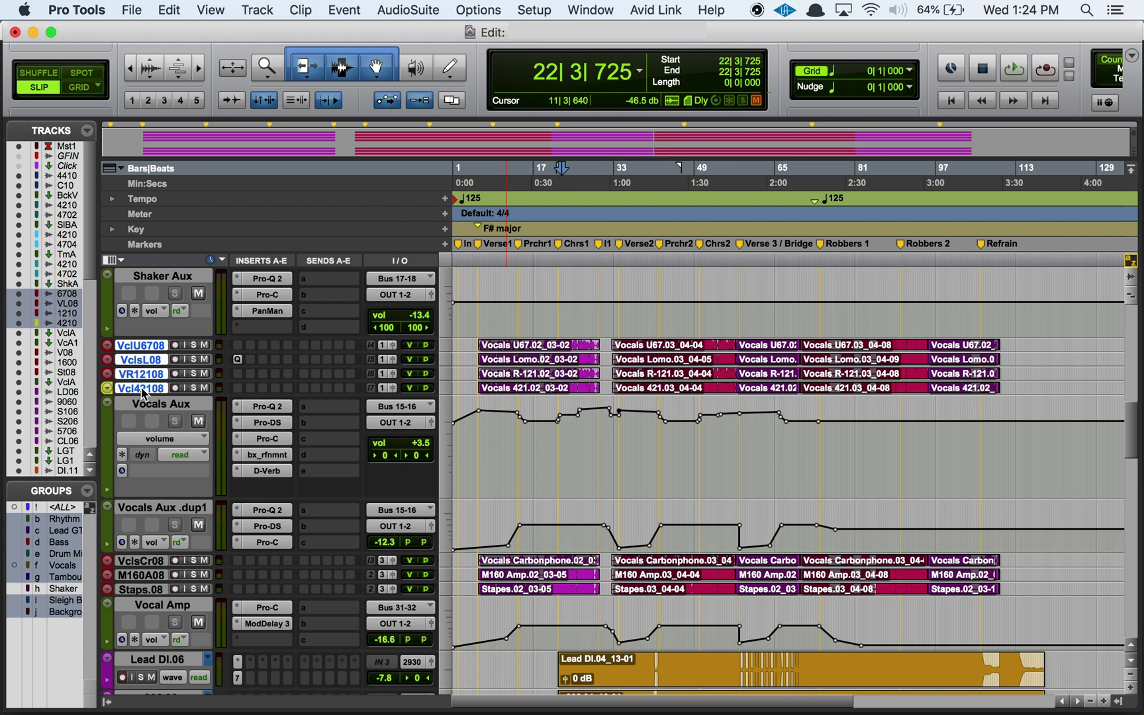
Start a new group from the selected tracks and name it Example Group.
key("super+g")
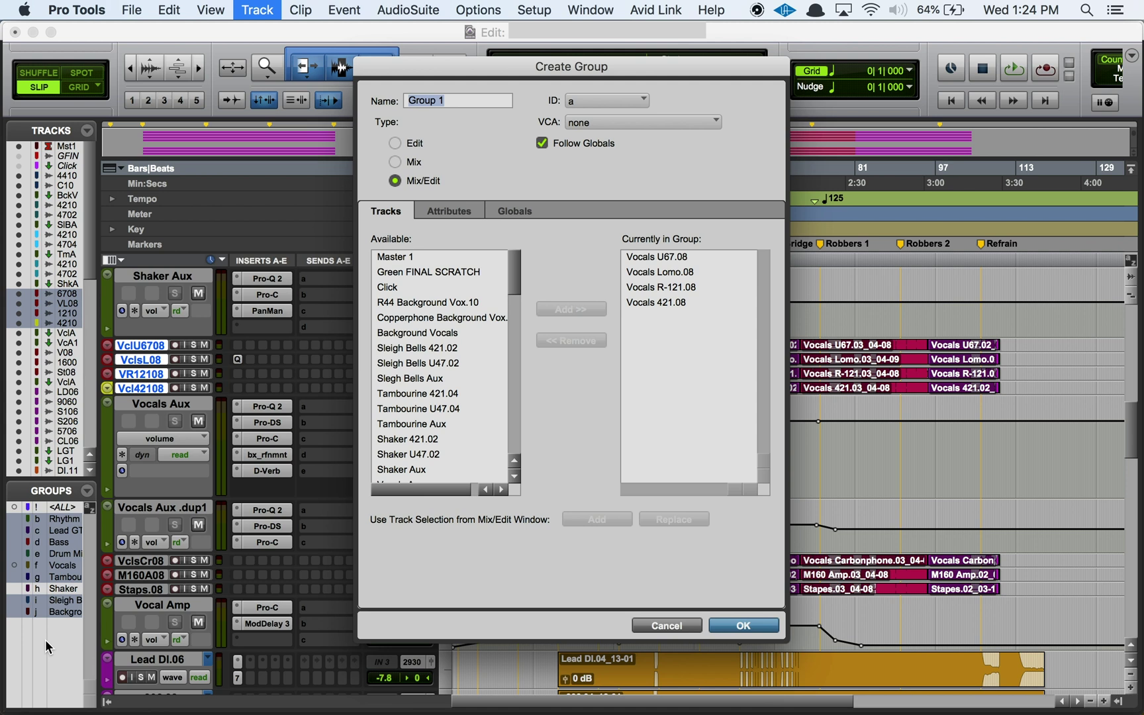
type("Test Group")
left_click_drag(434, 100, 397, 99)
type("Example")
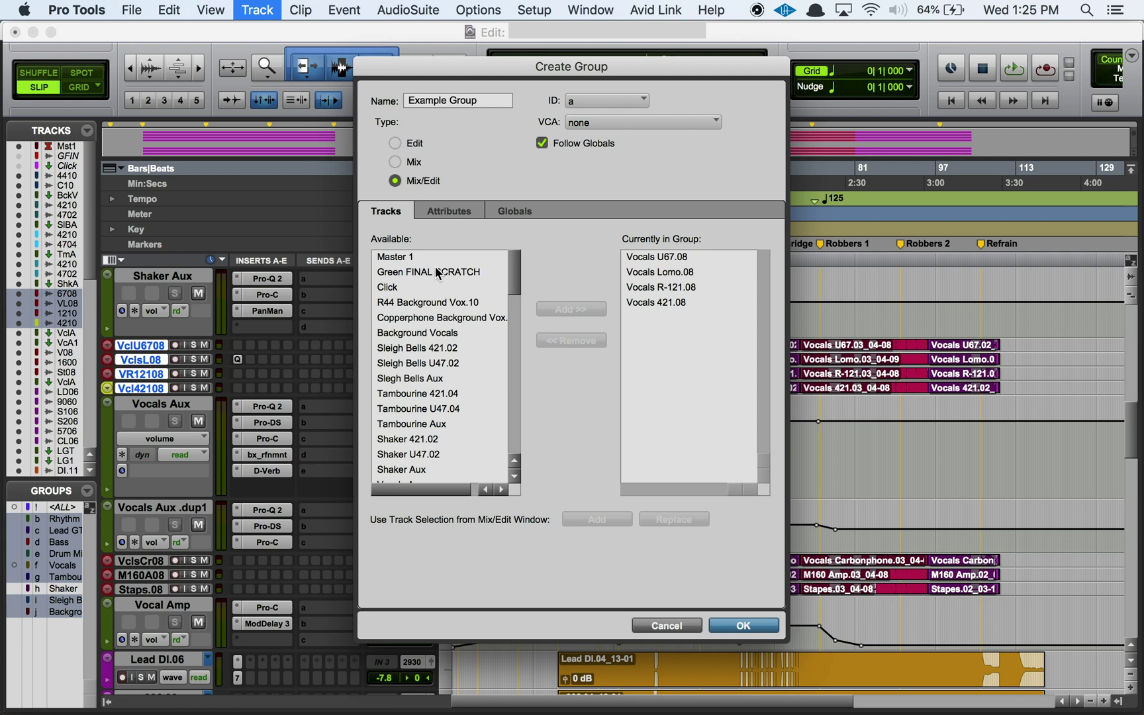
Add Background Vocals and Slegh Bells Aux, remove Vocals Lomo.08, and create the group.
left_click(421, 333)
left_click(572, 311)
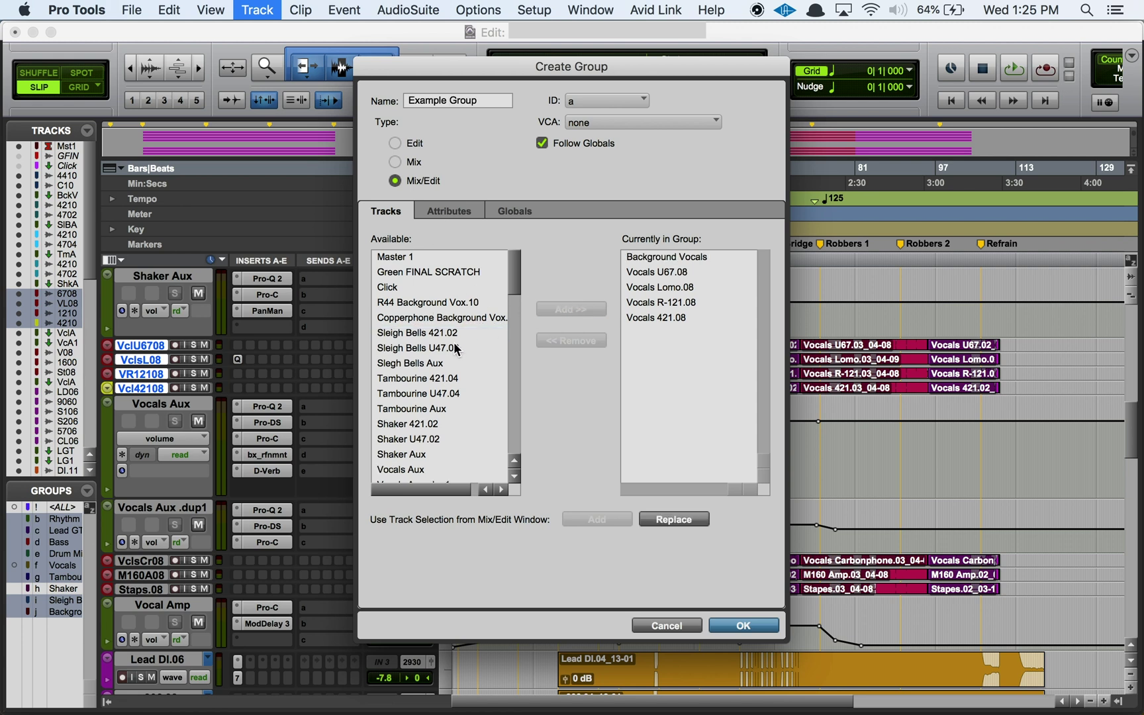
left_click(442, 363)
left_click(570, 310)
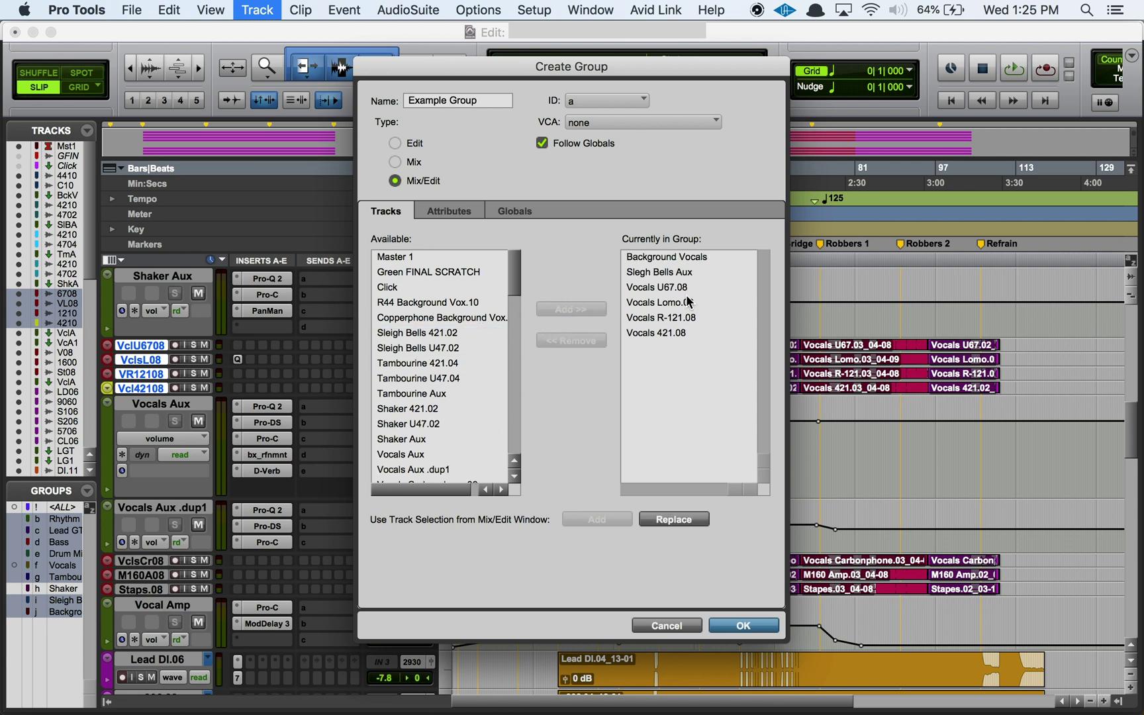
left_click(662, 303)
left_click(575, 340)
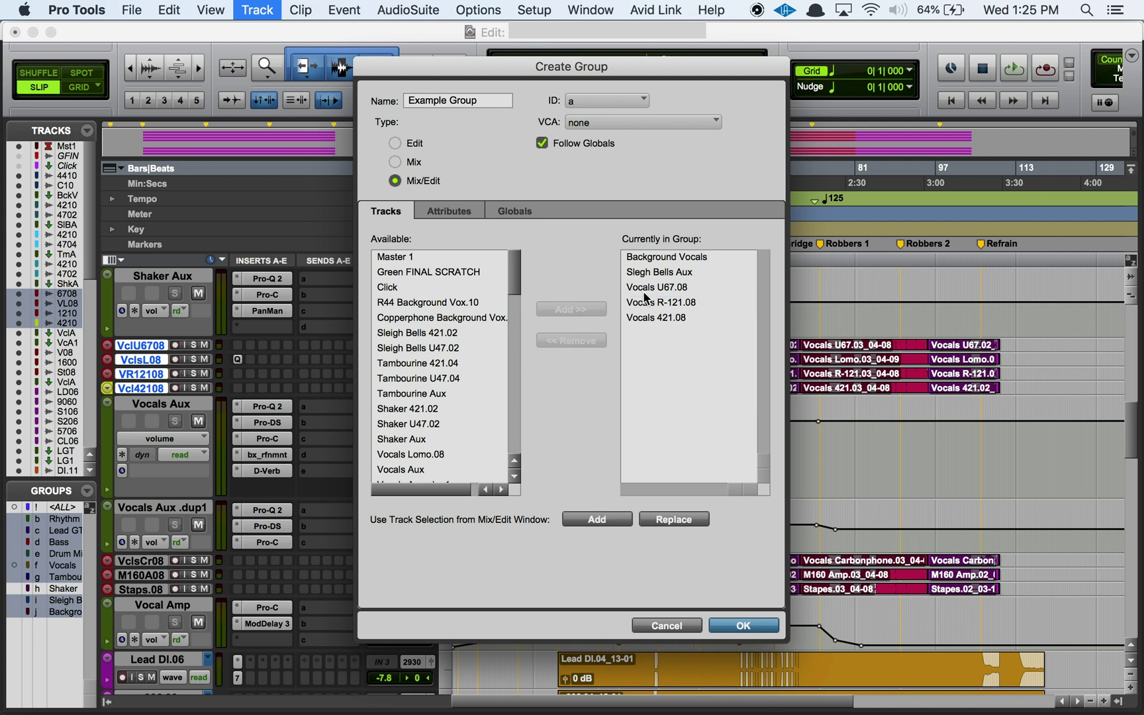
left_click(741, 625)
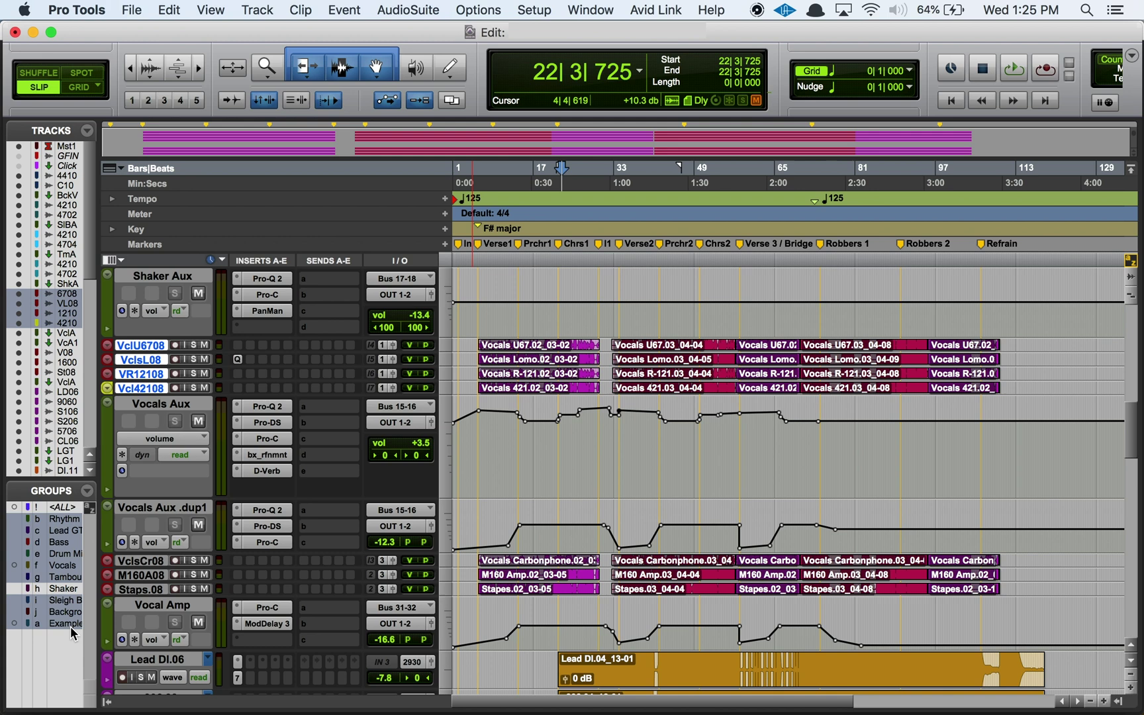
Widen the track list, switch to the Mix window, and lower the grouped faders, VclsU67.08 to -9.1 dB.
left_click_drag(131, 640, 136, 640)
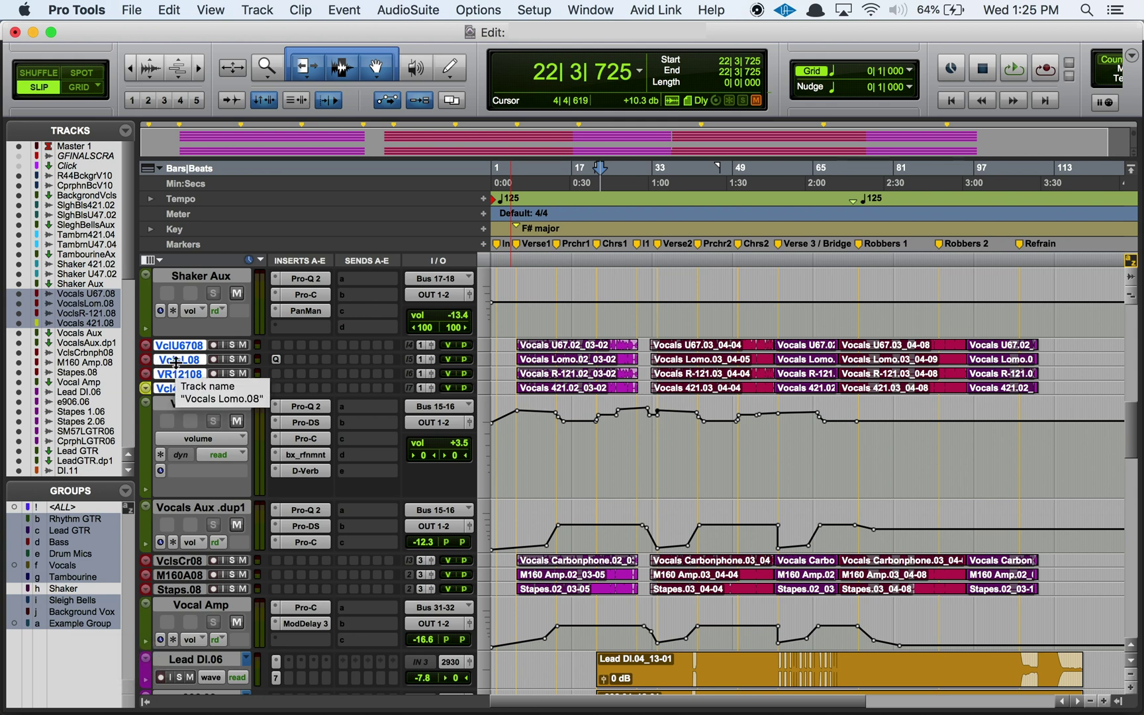
key("super+equal")
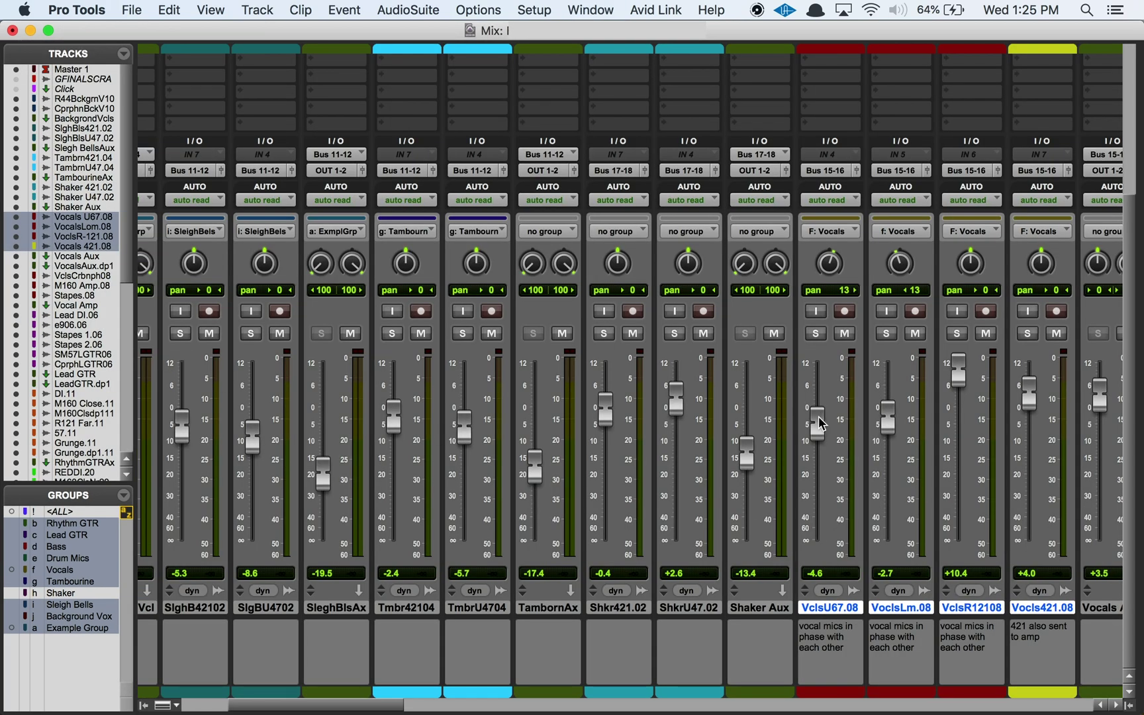
left_click_drag(820, 424, 814, 458)
With Example Group and Vocals off, set VclsU67.08 alone to -11.0 dB, then reactivate both groups.
left_click(64, 631)
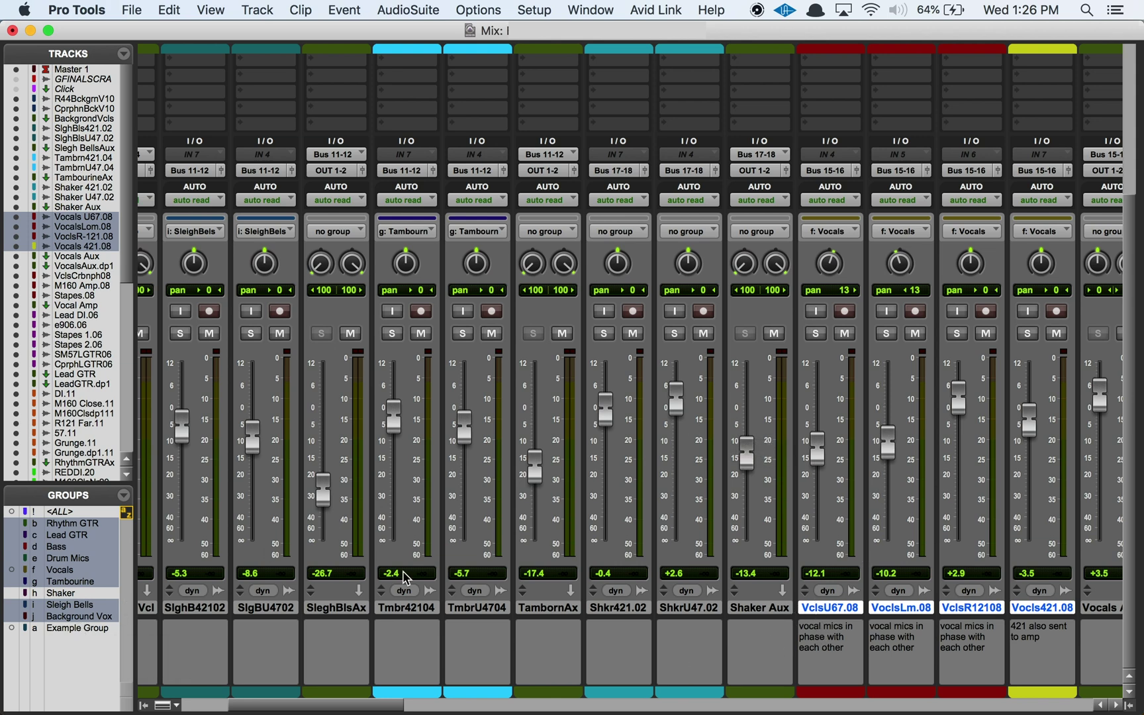
left_click(53, 570)
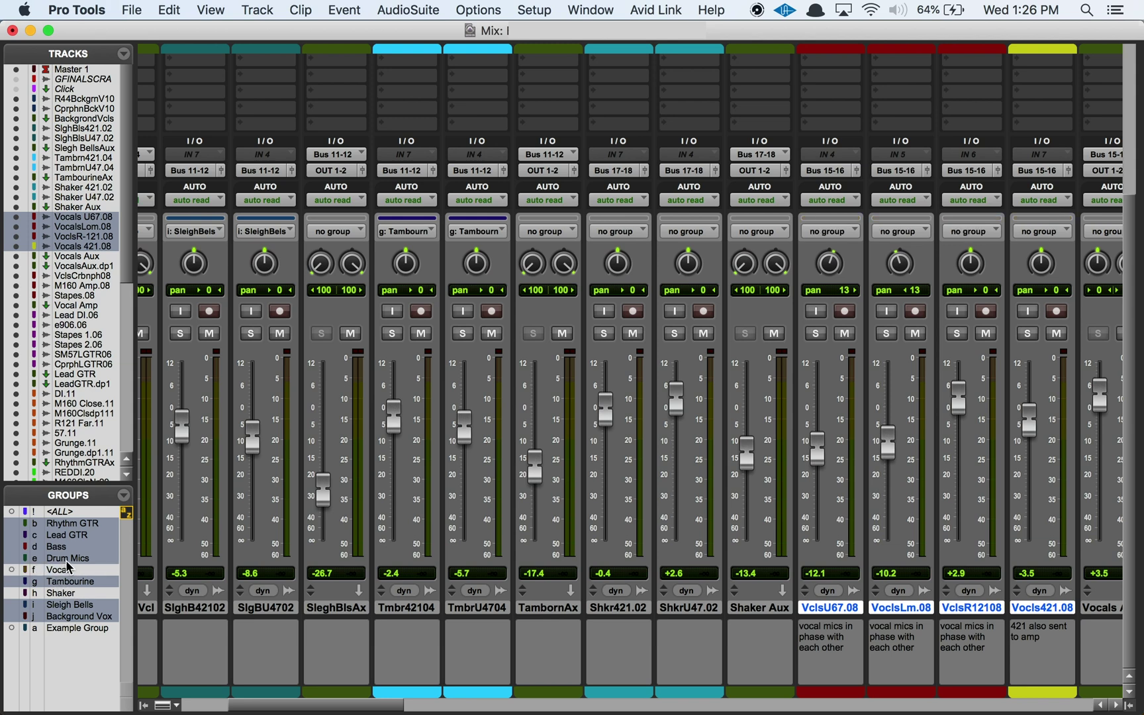
mouse_move(824, 455)
left_mouse_down()
mouse_move(815, 523)
mouse_move(815, 390)
mouse_move(815, 522)
mouse_move(813, 447)
left_mouse_up()
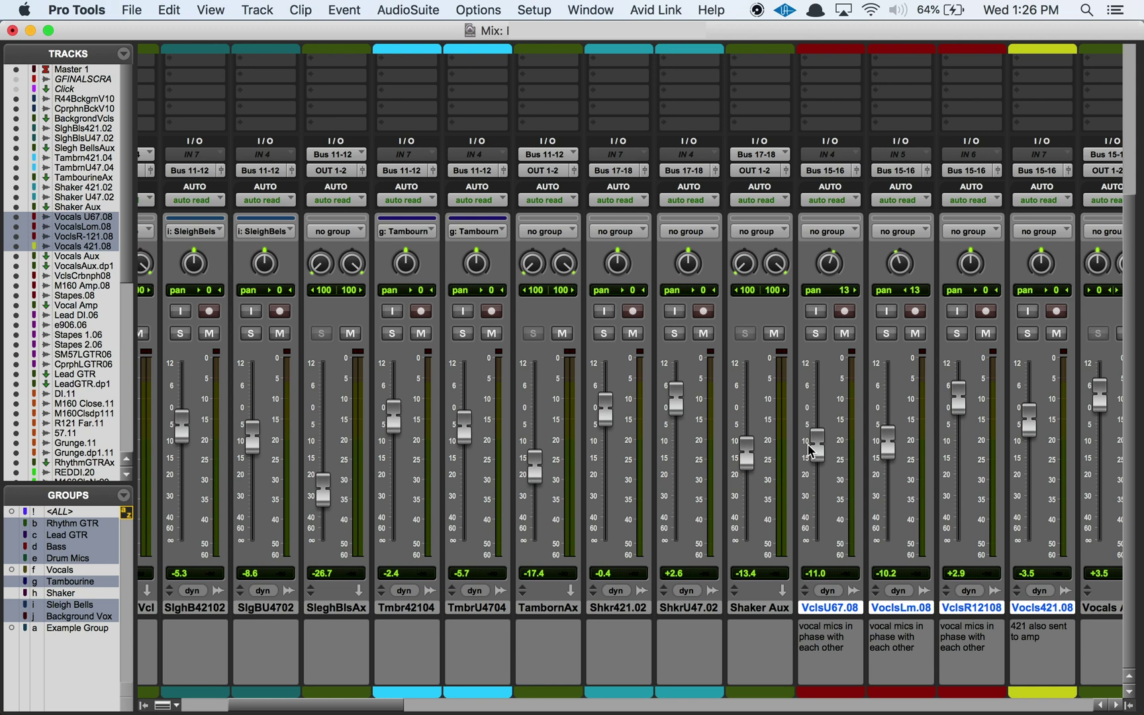
left_click_drag(60, 570, 71, 630)
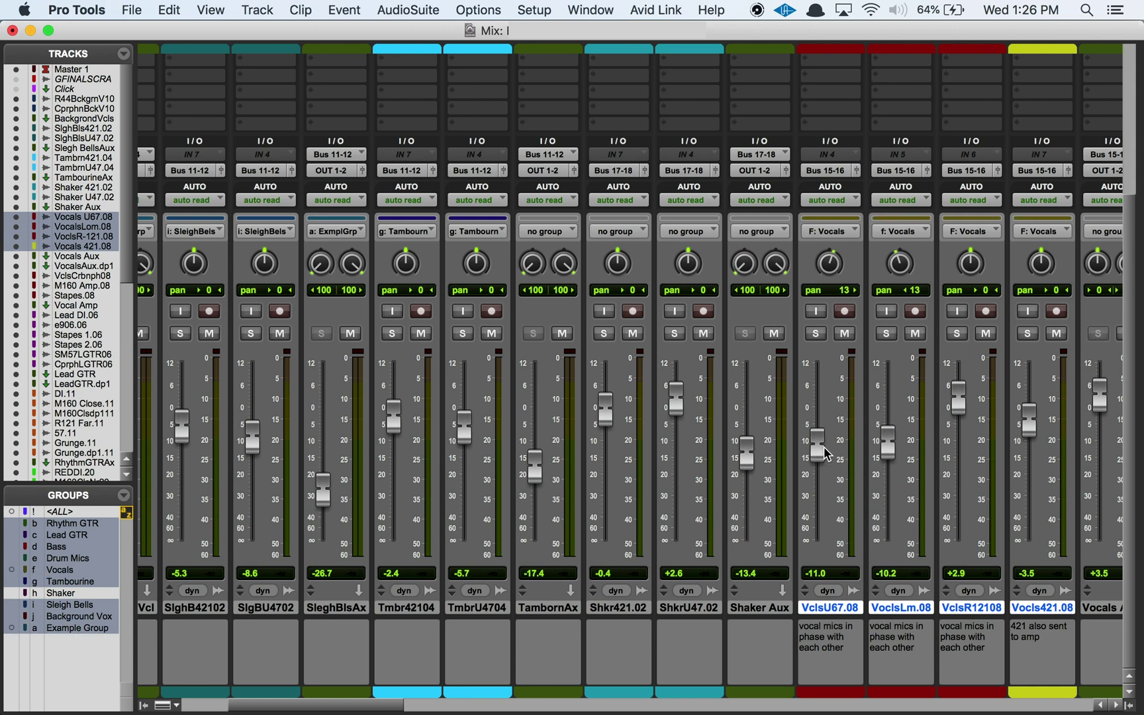
Remove Sleigh Bells Aux and Background Vocals from Example Group.
right_click(85, 632)
scroll(84, 631, "down", 3)
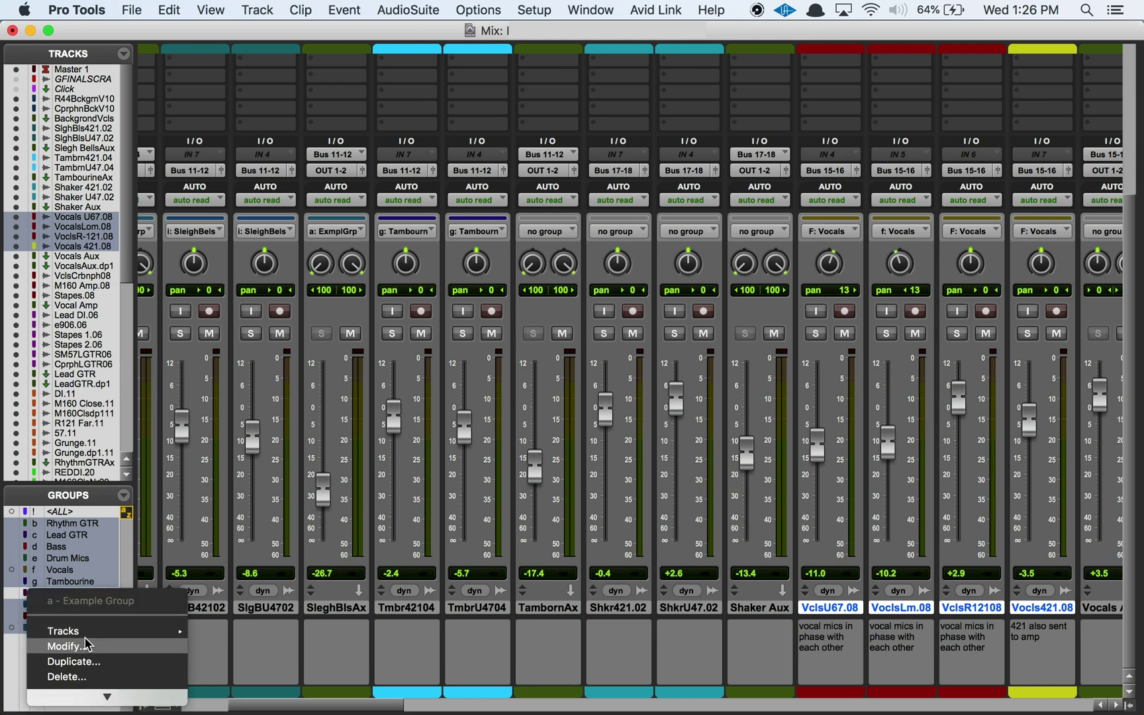
left_click(83, 593)
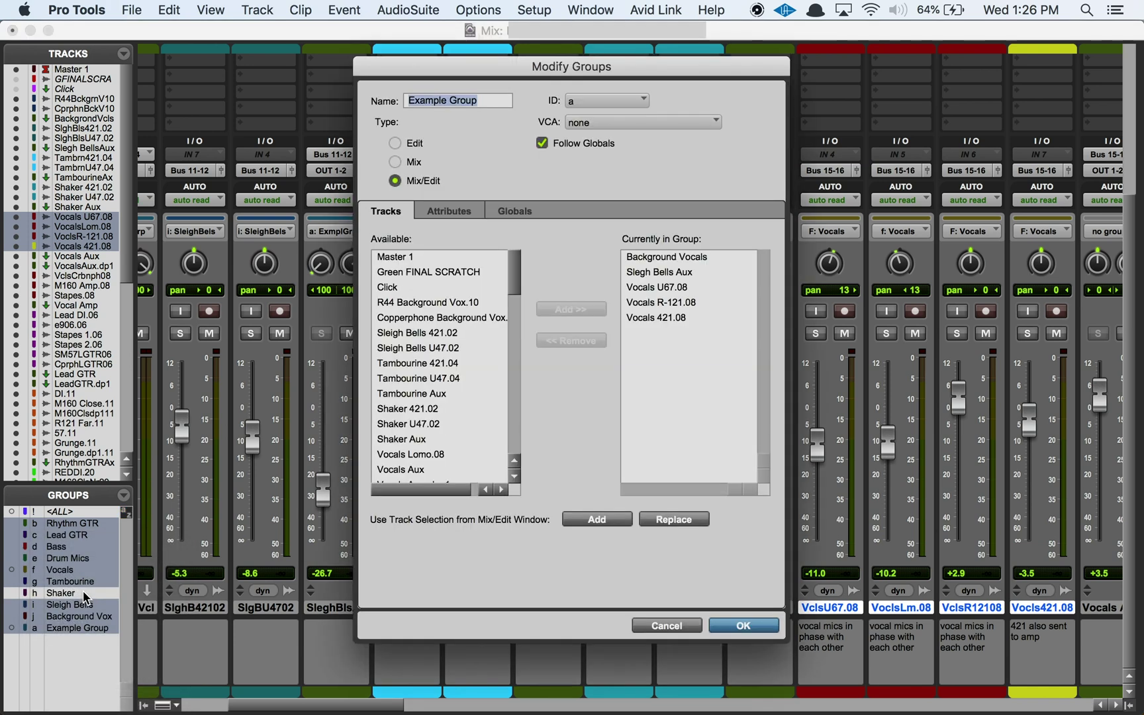
left_click(656, 272)
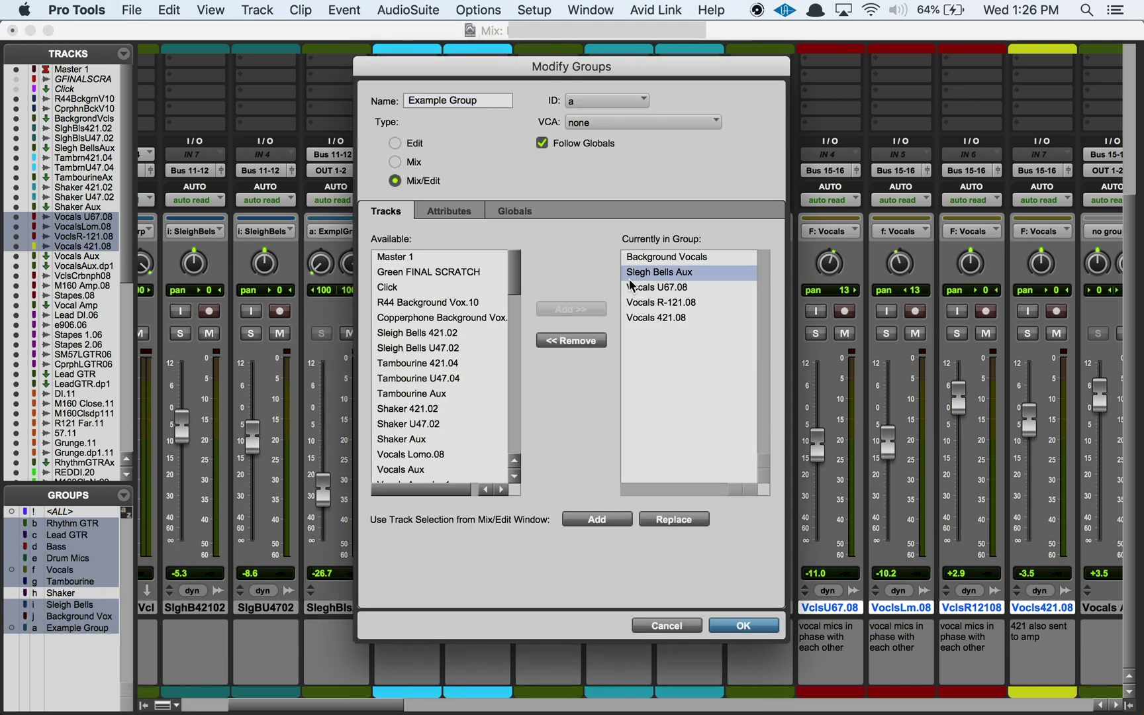
left_click(586, 341)
left_click(655, 256)
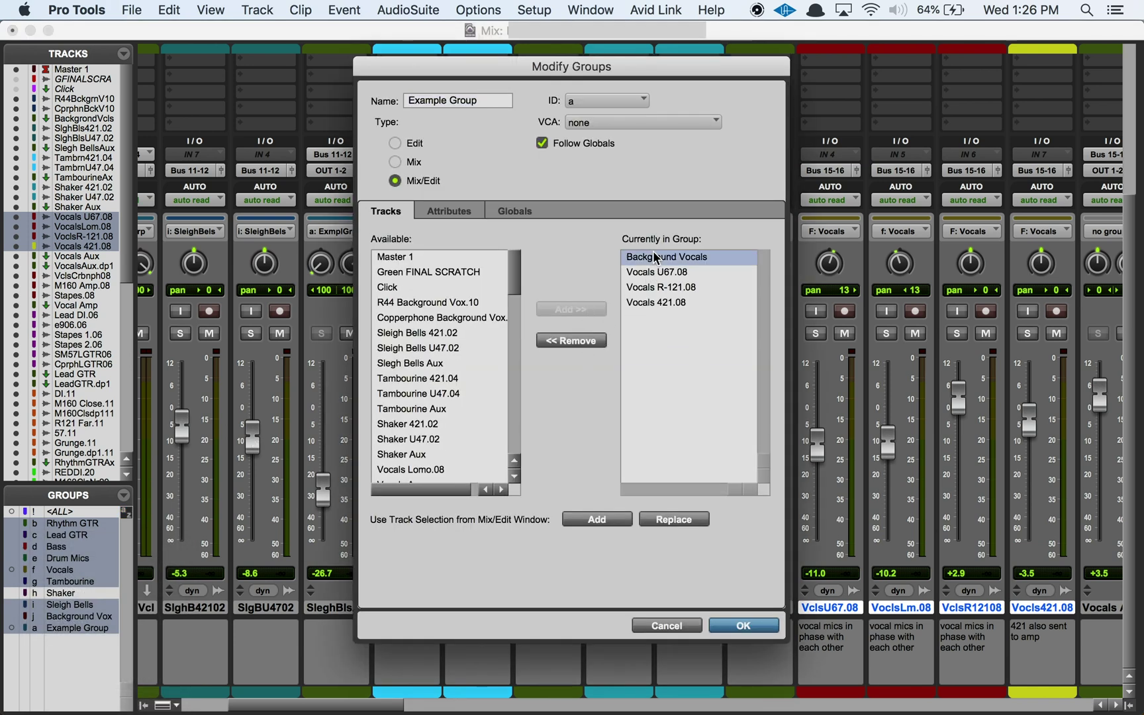
left_click(582, 340)
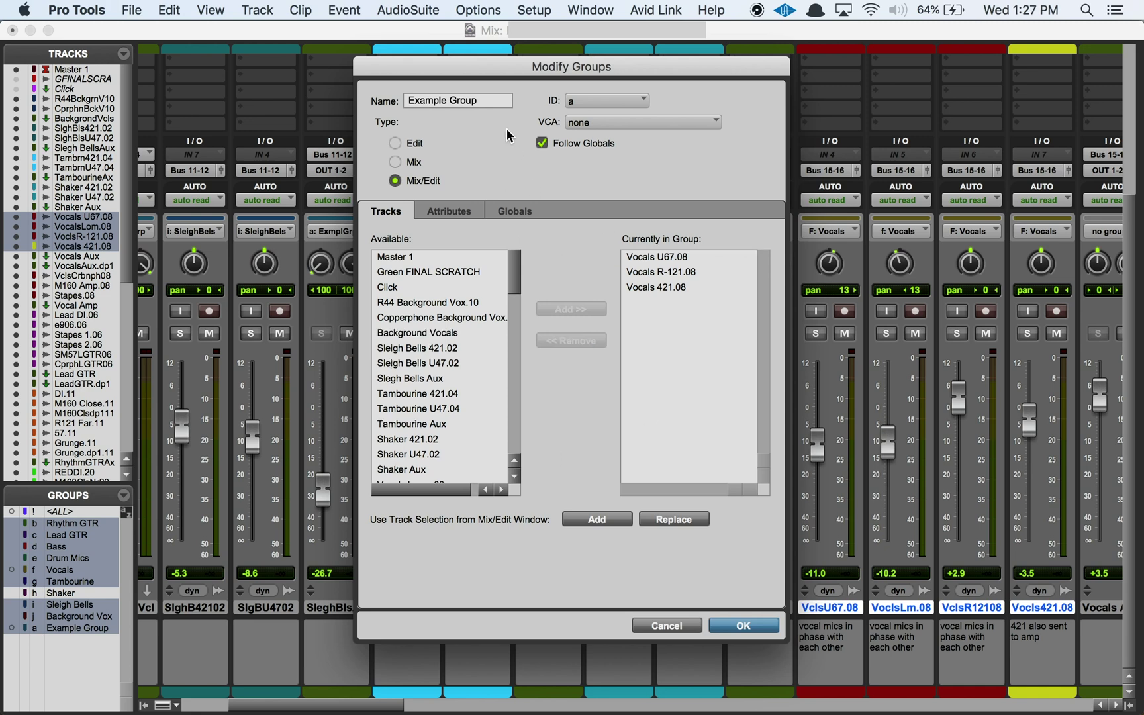
Rename the group to Rename and apply the changes.
left_click_drag(496, 100, 415, 101)
key("BackSpace")
type("Rename")
key("Return")
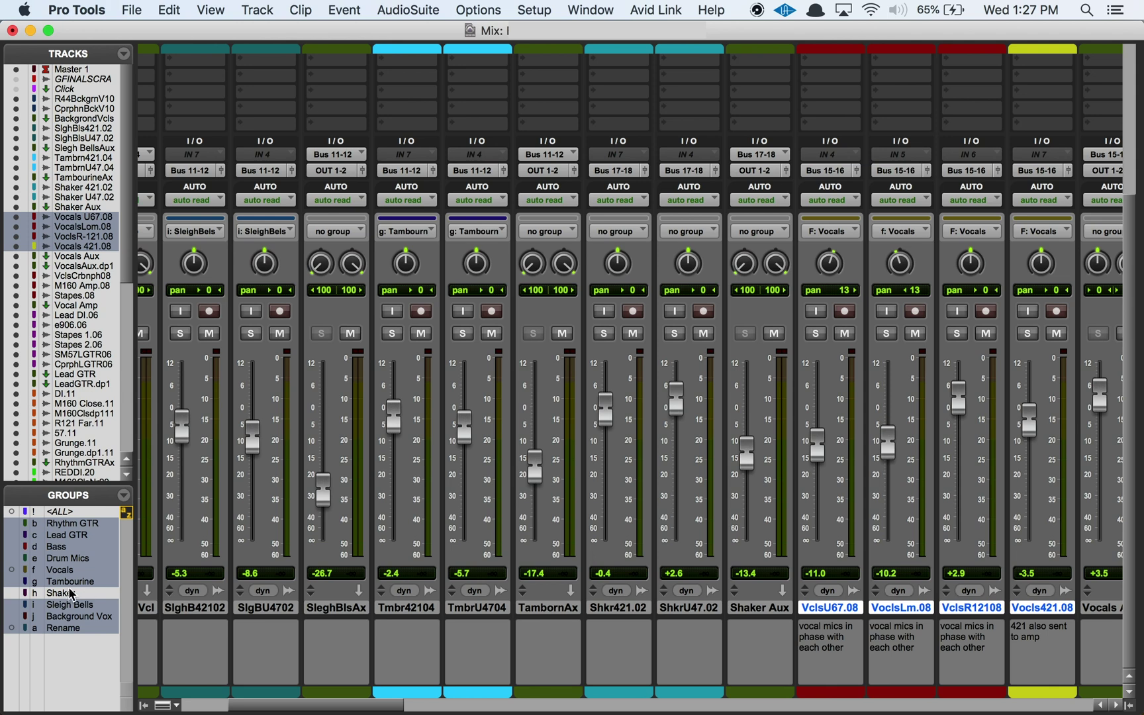
Delete the Rename group from the Groups list.
right_click(66, 626)
left_click(70, 632)
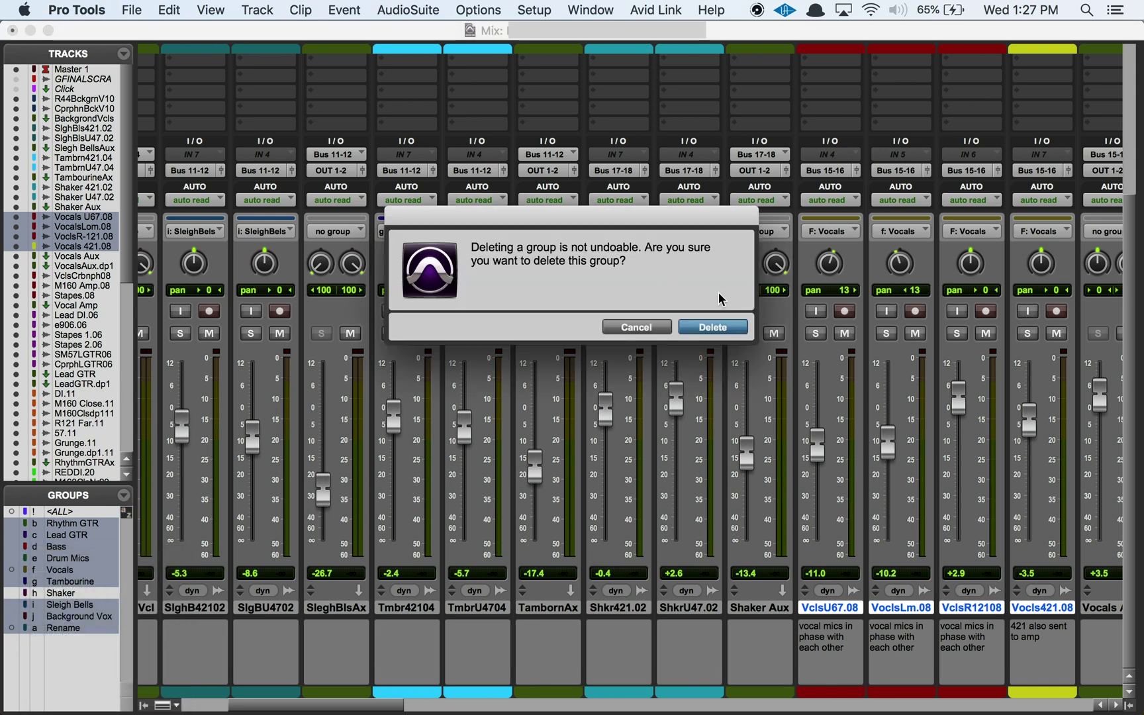
left_click(727, 327)
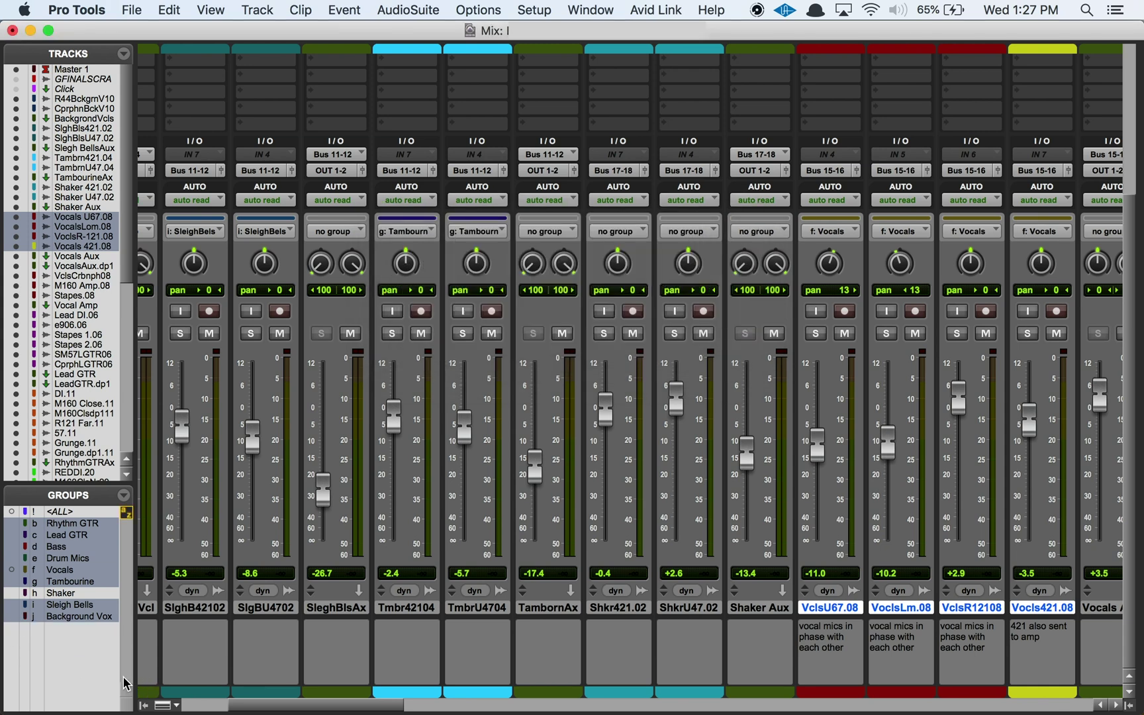
Back in the Mix window, raise the Vocals group faders together, VocalsLm.08 to about -9.9 dB.
key("super+equal")
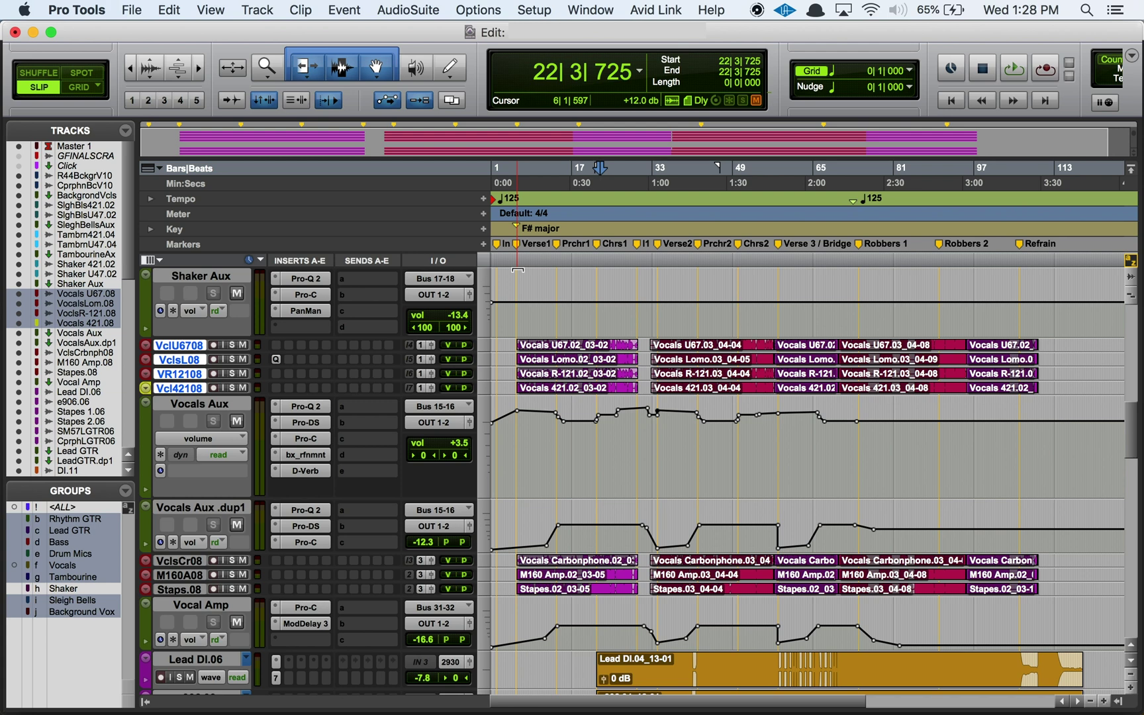
key("super+equal")
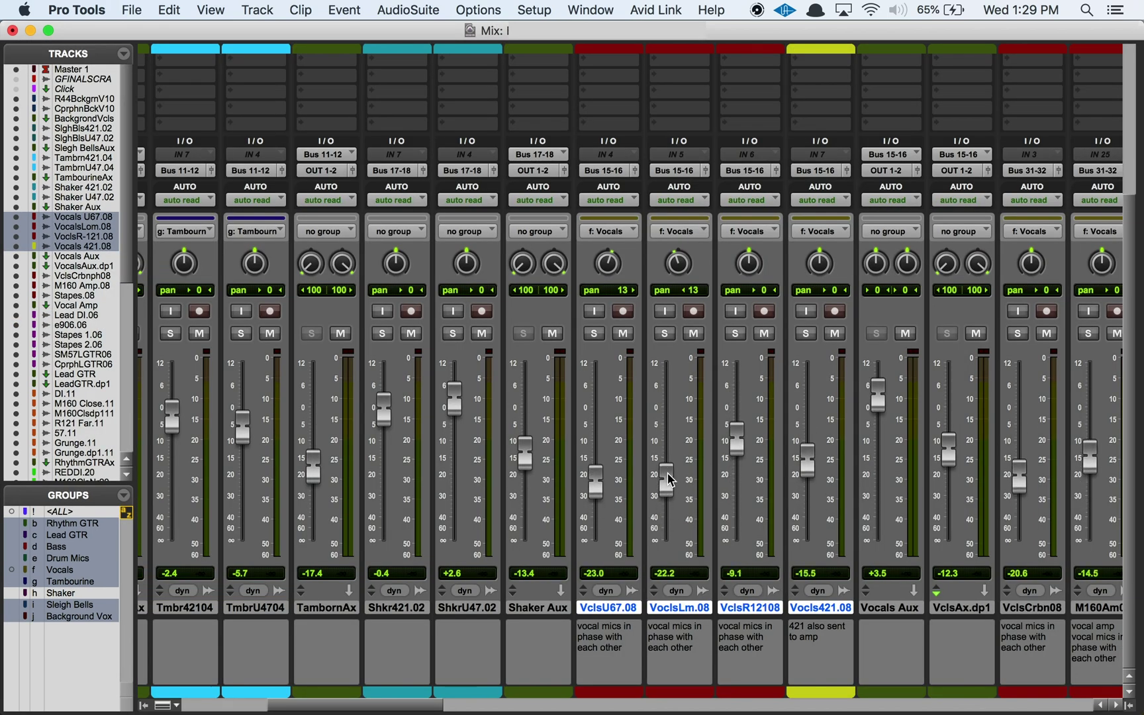
left_click_drag(670, 480, 679, 442)
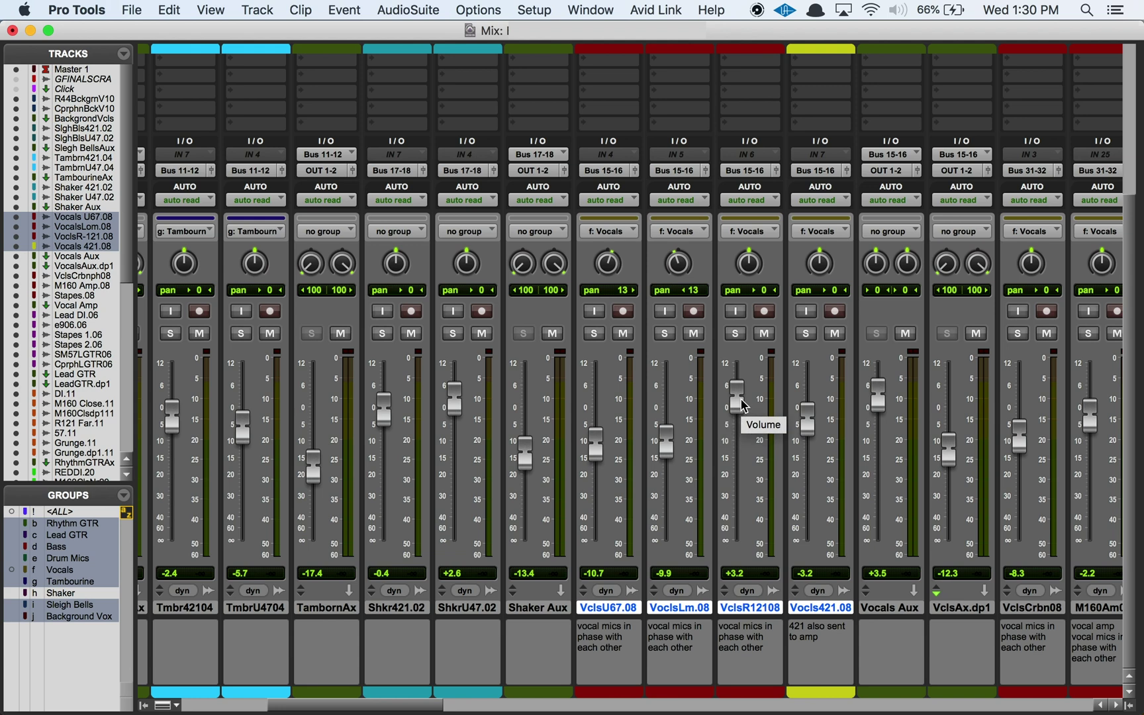
Toggle all mix groups off and on with Cmd-Shift-G, ending with every group suspended.
key("super+shift+g")
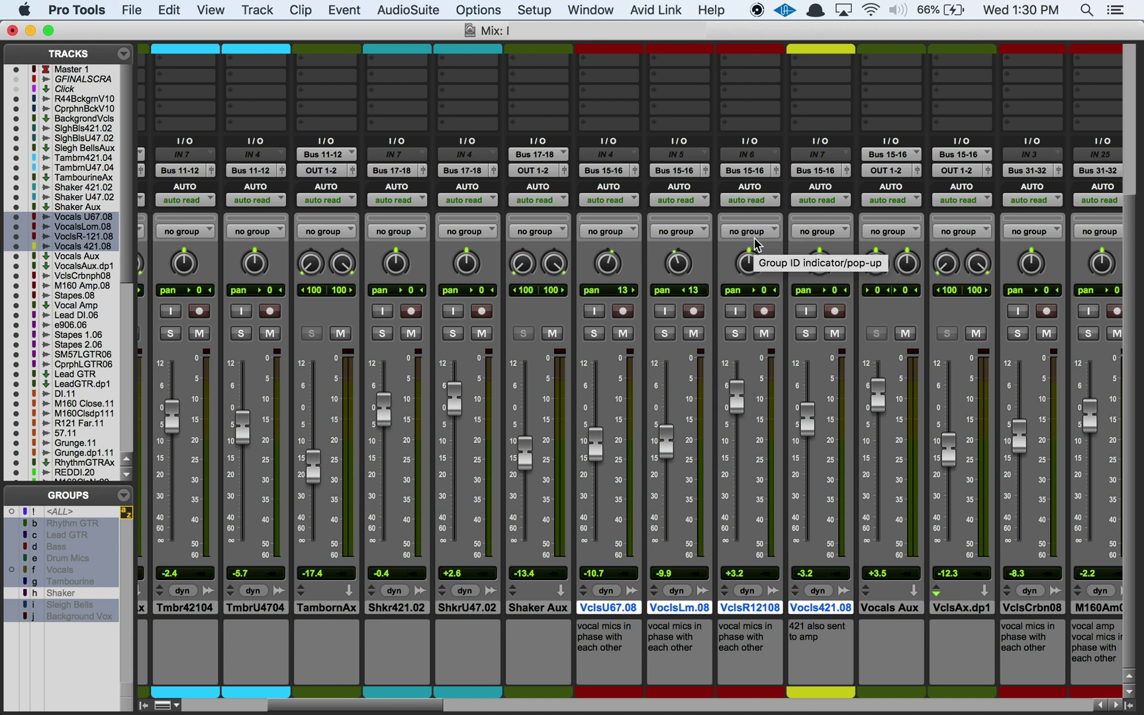
key("super+shift+g")
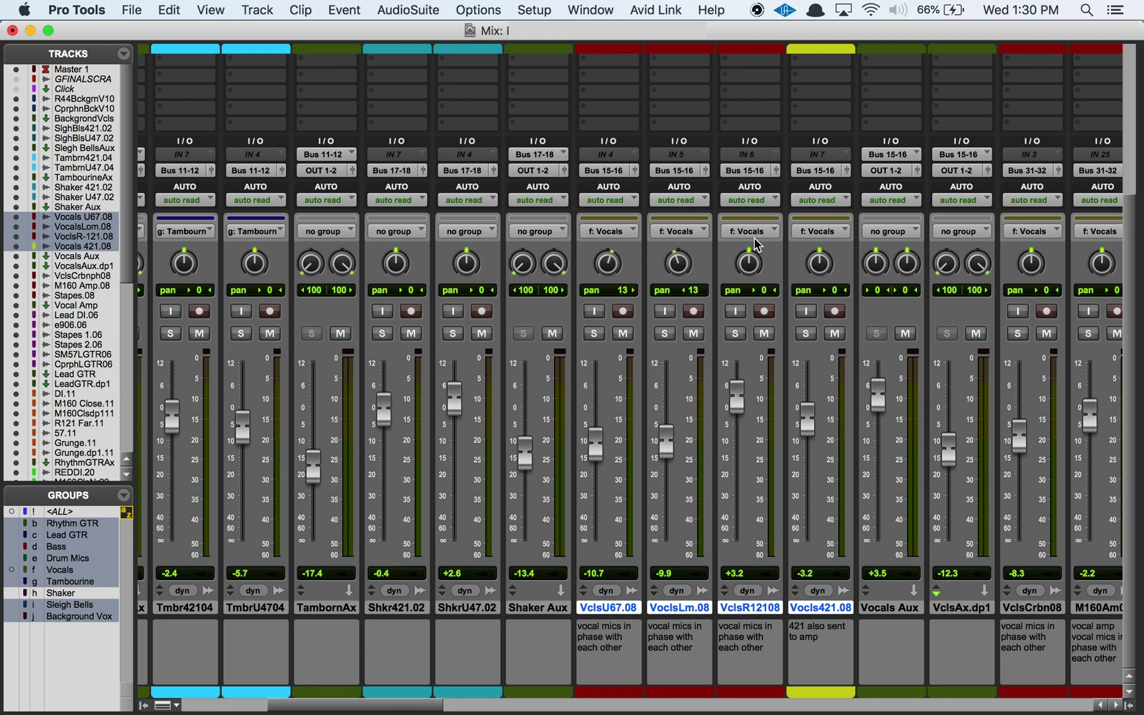
key("super+shift+g")
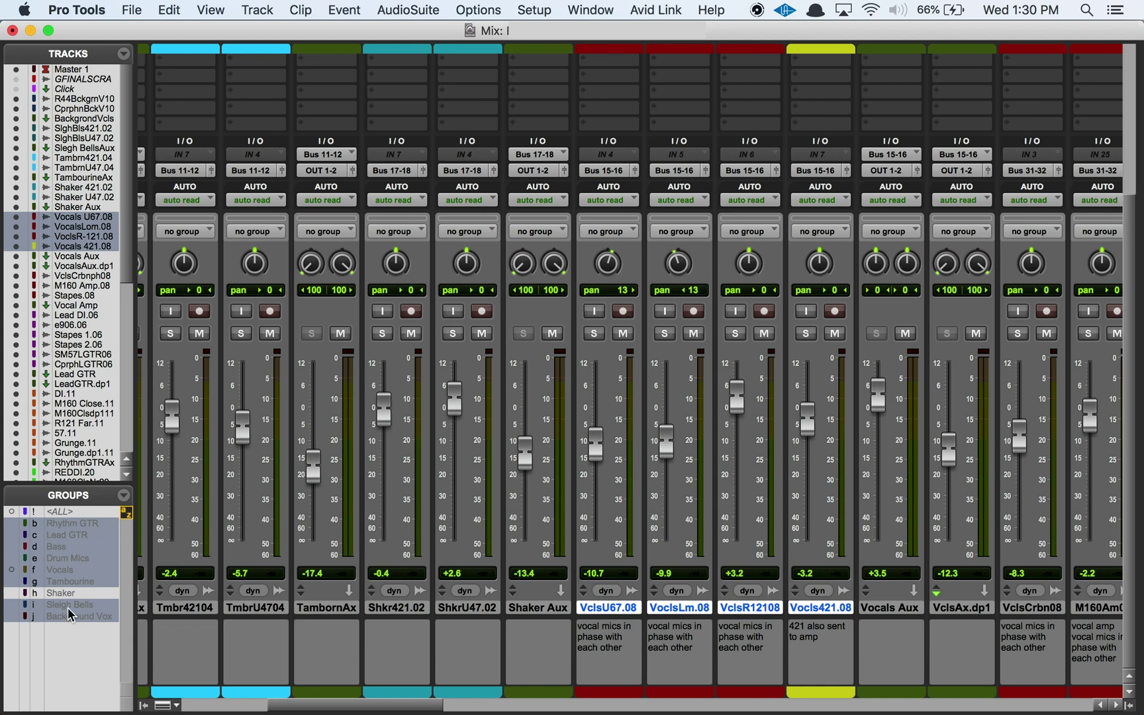
key("super+shift+g")
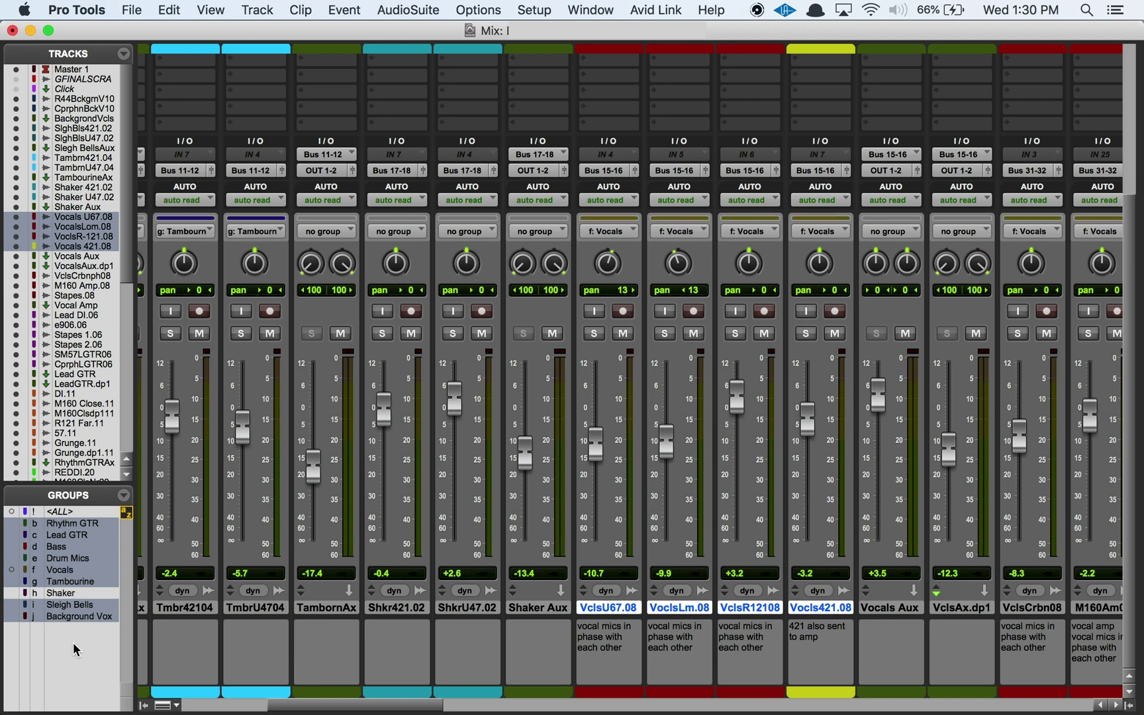
key("super+shift+g")
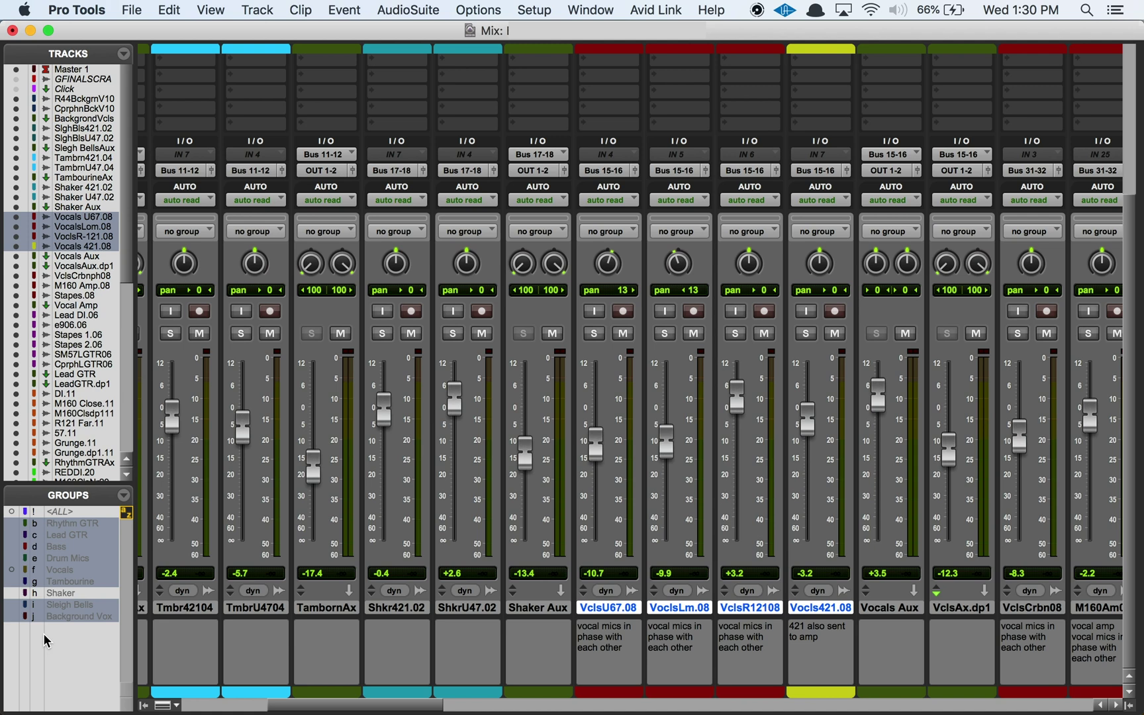
Raise the grouped Vocals faders 1.3 dB, then with groups suspended set VclsR12108 alone to -1.7 dB.
key("super+shift+g")
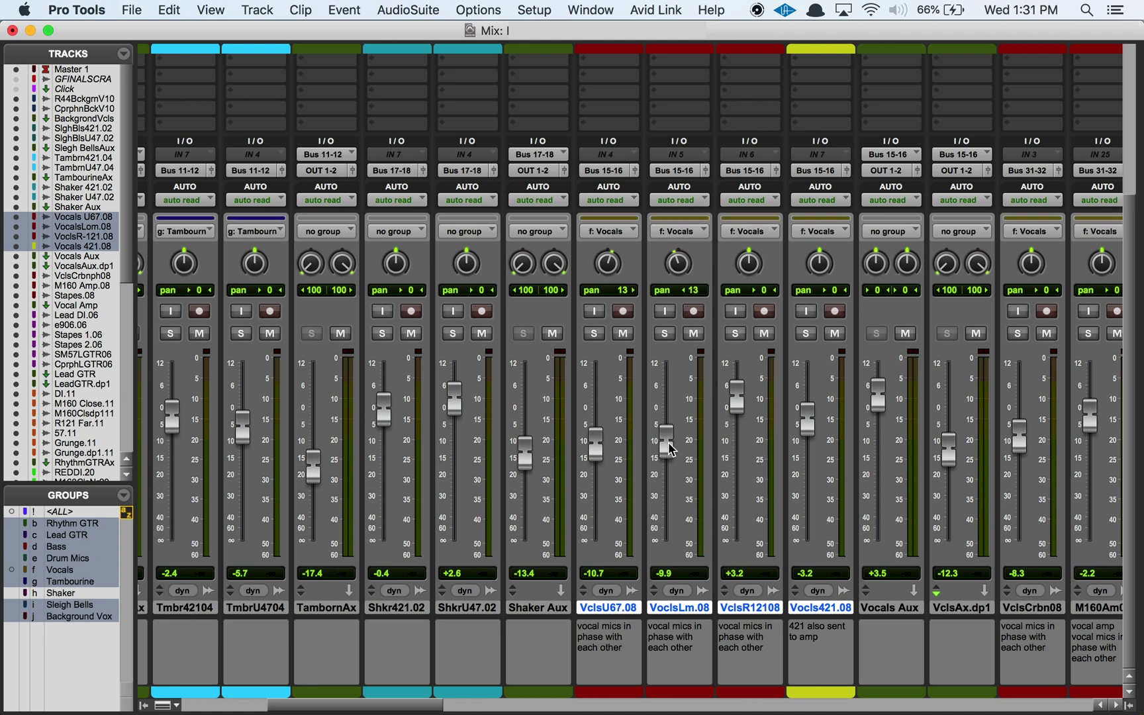
mouse_move(667, 444)
left_mouse_down()
mouse_move(667, 478)
mouse_move(666, 439)
left_mouse_up()
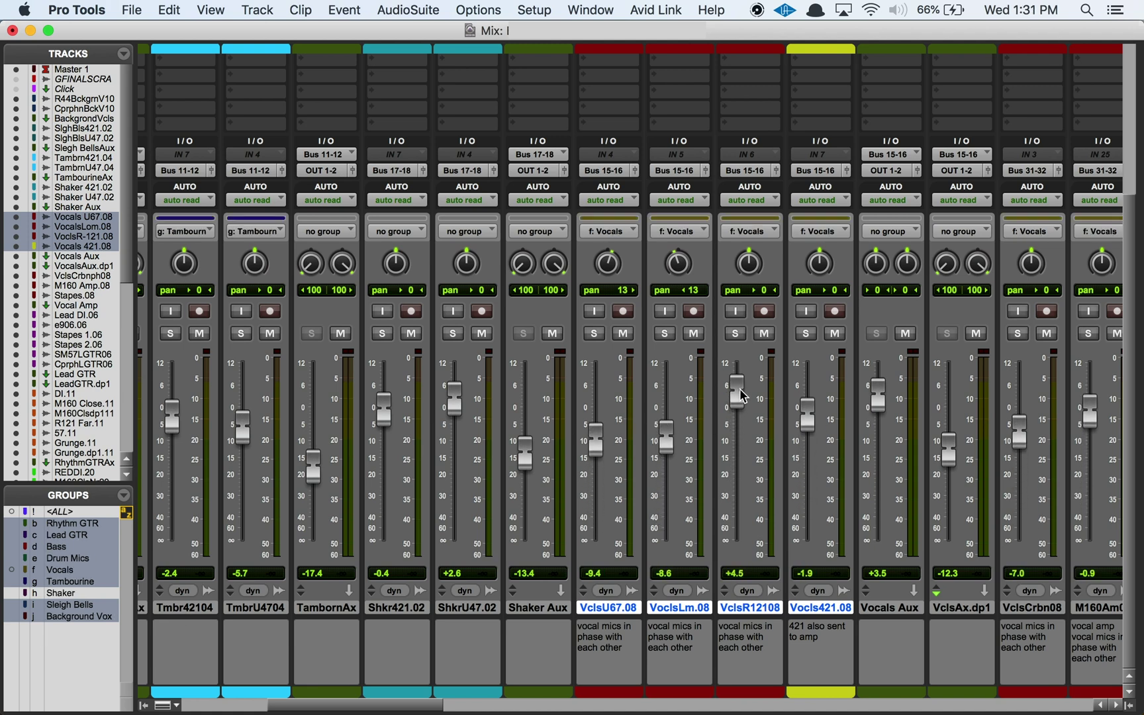
key("super+shift+g")
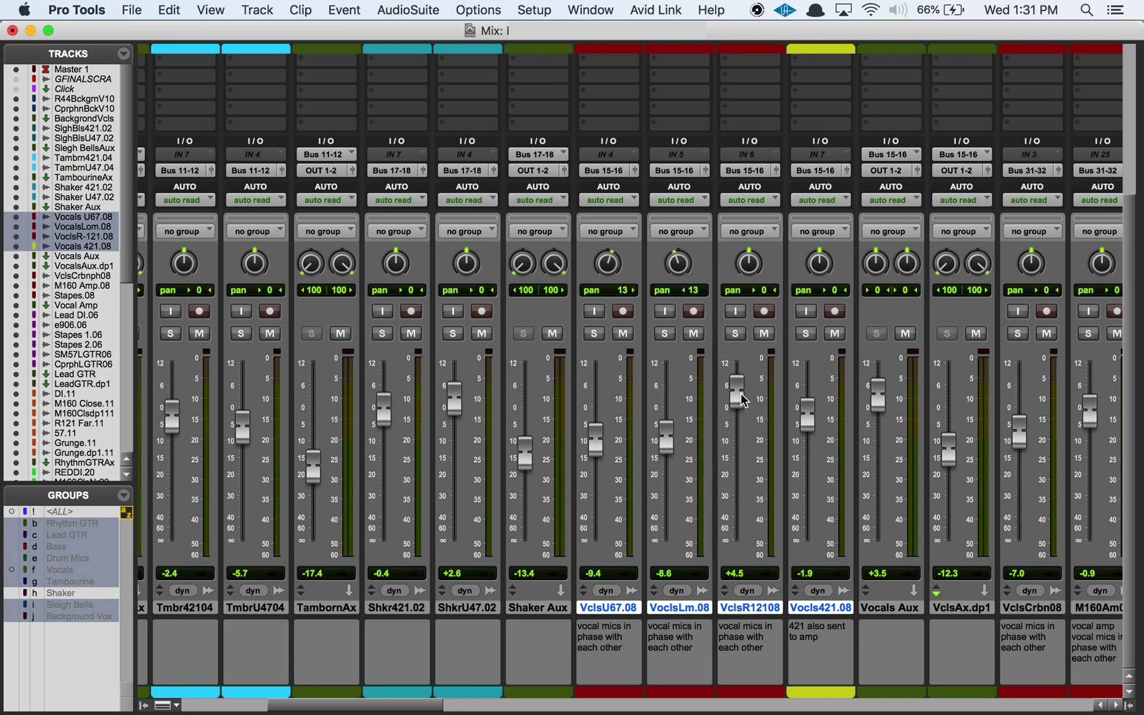
left_click_drag(743, 400, 743, 422)
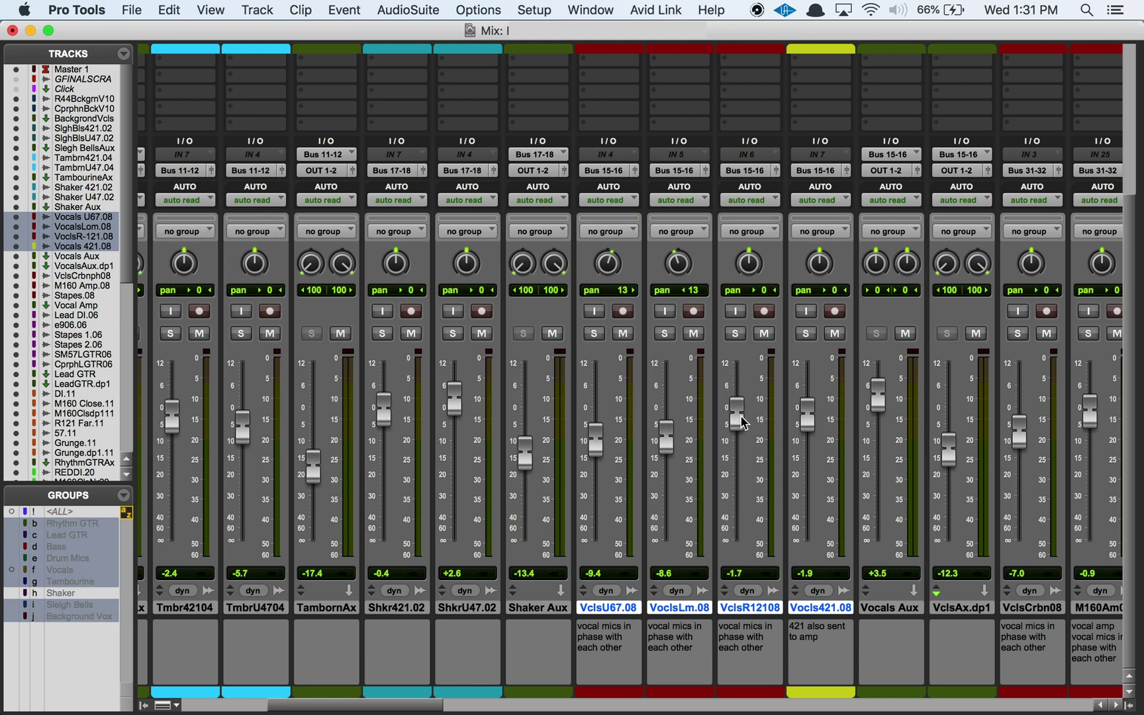
key("super+shift+g")
key("super+shift+g")
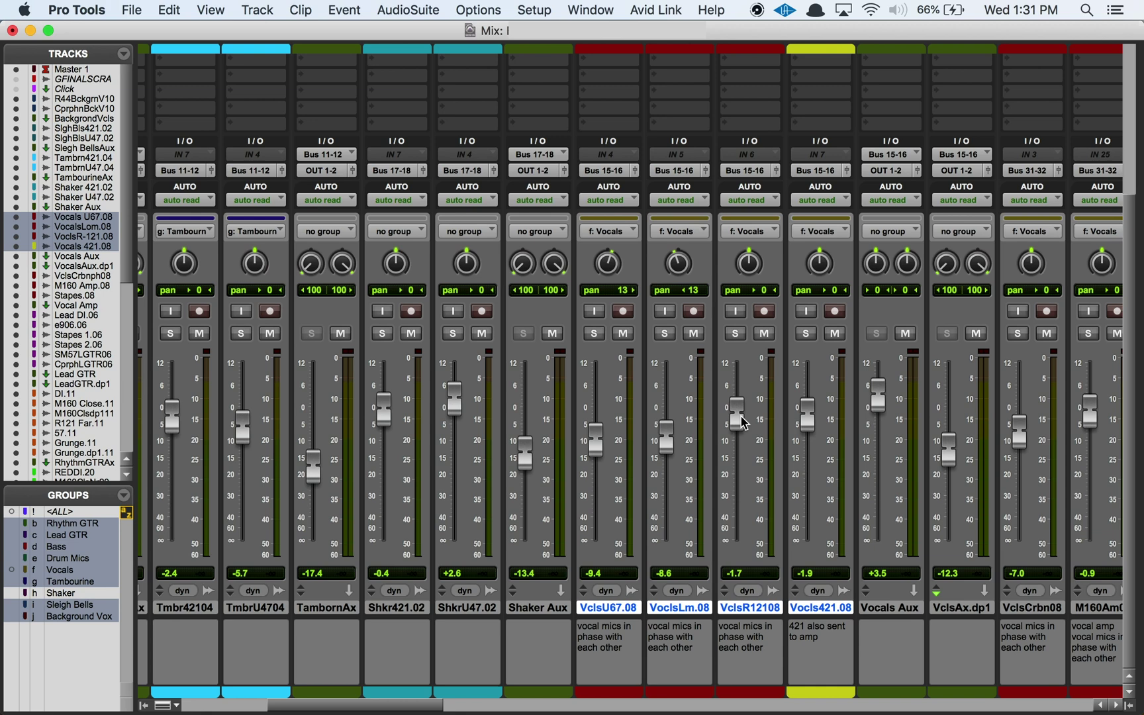
key("super+shift+g")
key("super+shift+g")
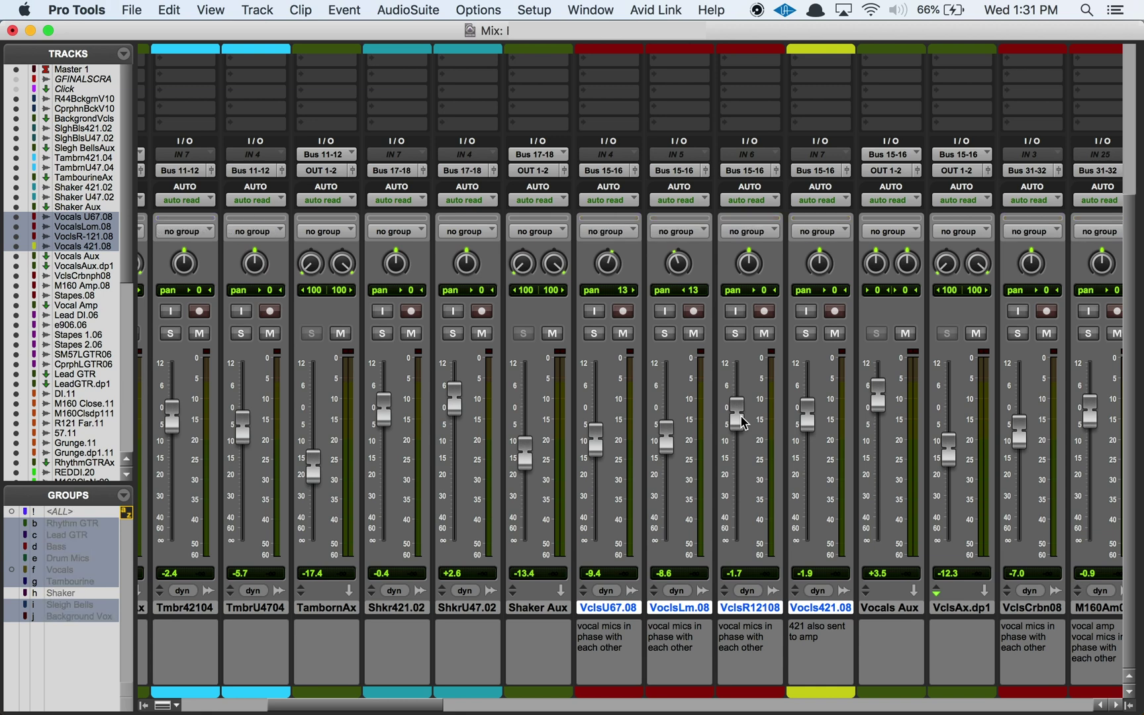